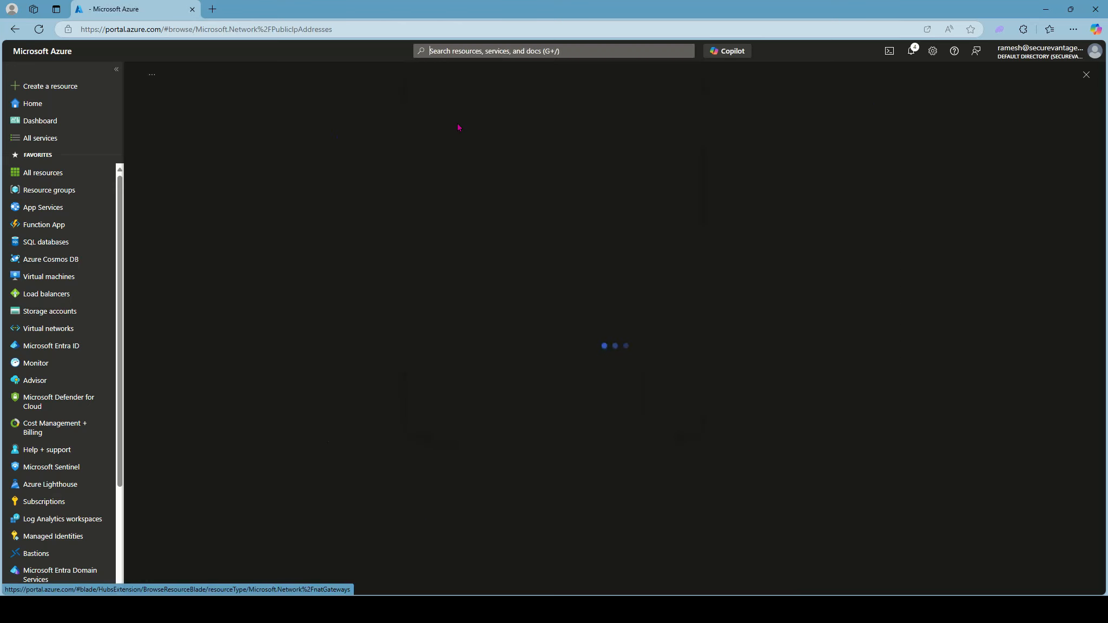
Step: Start a new public IP address named my-workload-pip with the Standard SKU
click(609, 360)
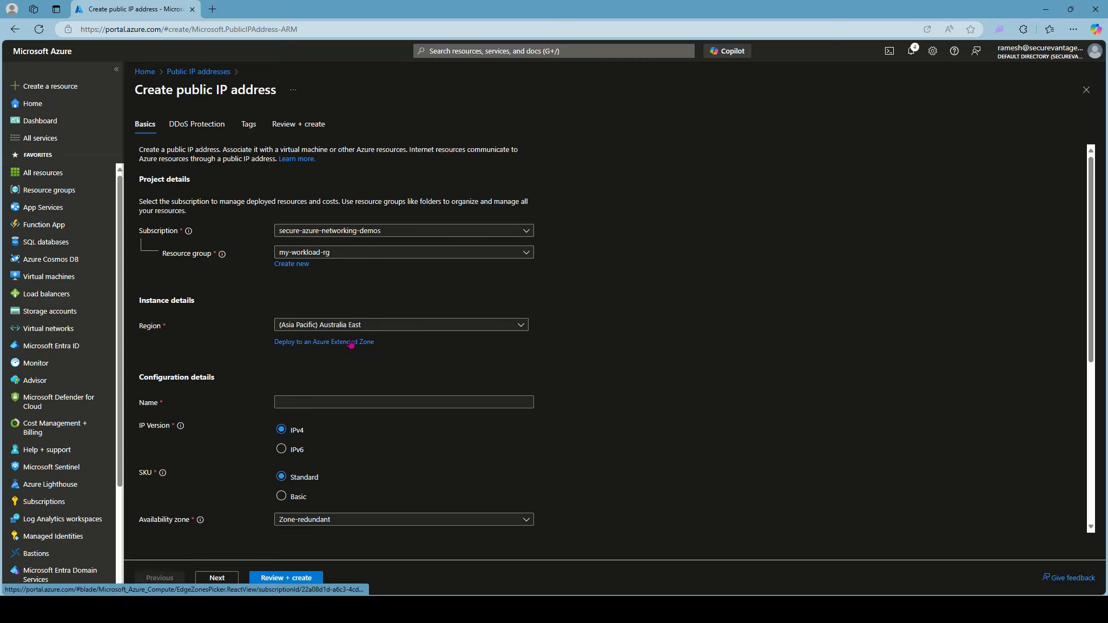
scroll(370, 347, down, 3)
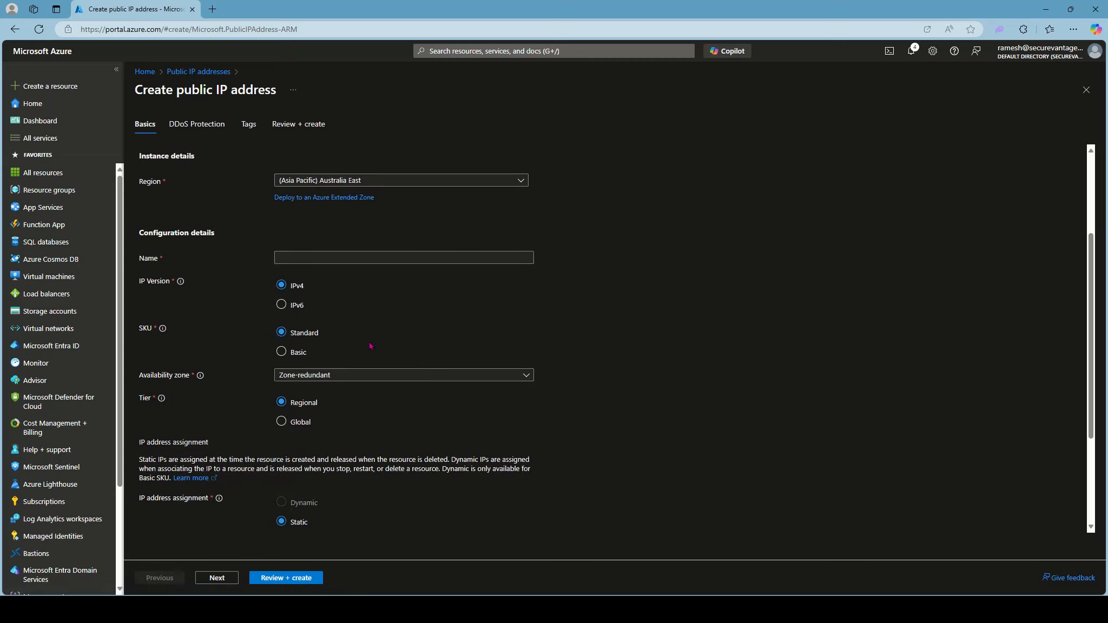
click(317, 256)
text(my)
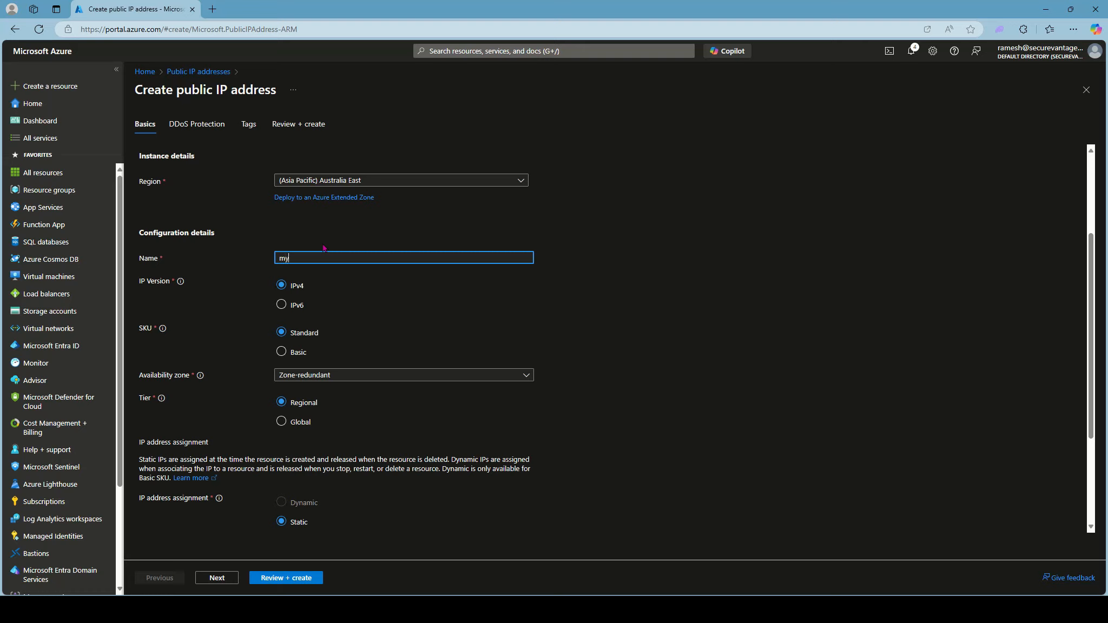
text(-pub)
key(BackSpace)
text(workload-pip)
click(281, 353)
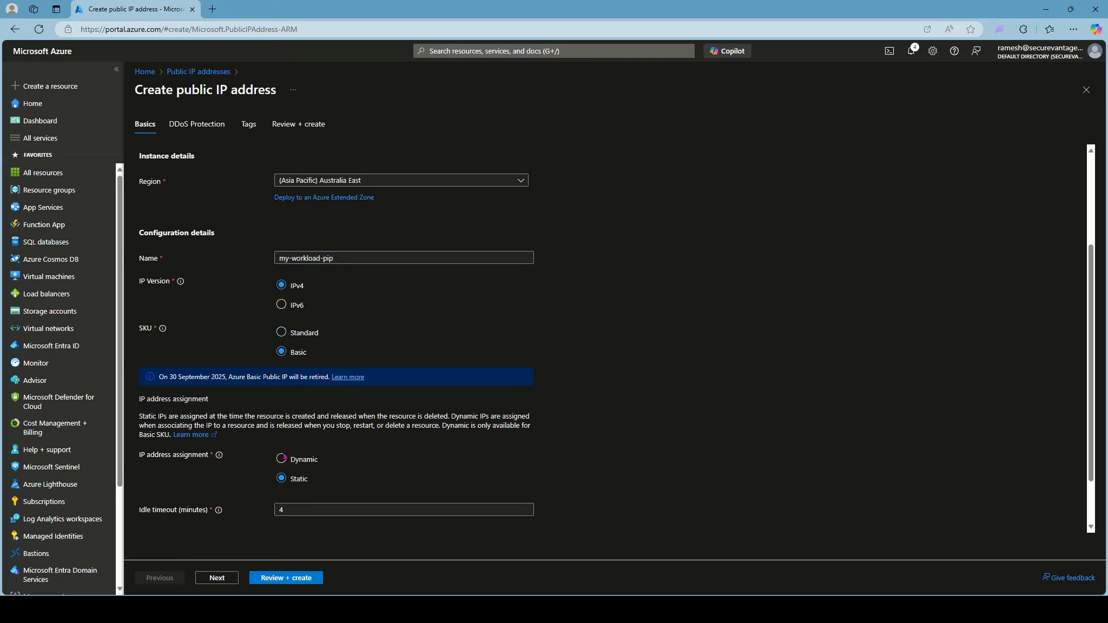
click(282, 332)
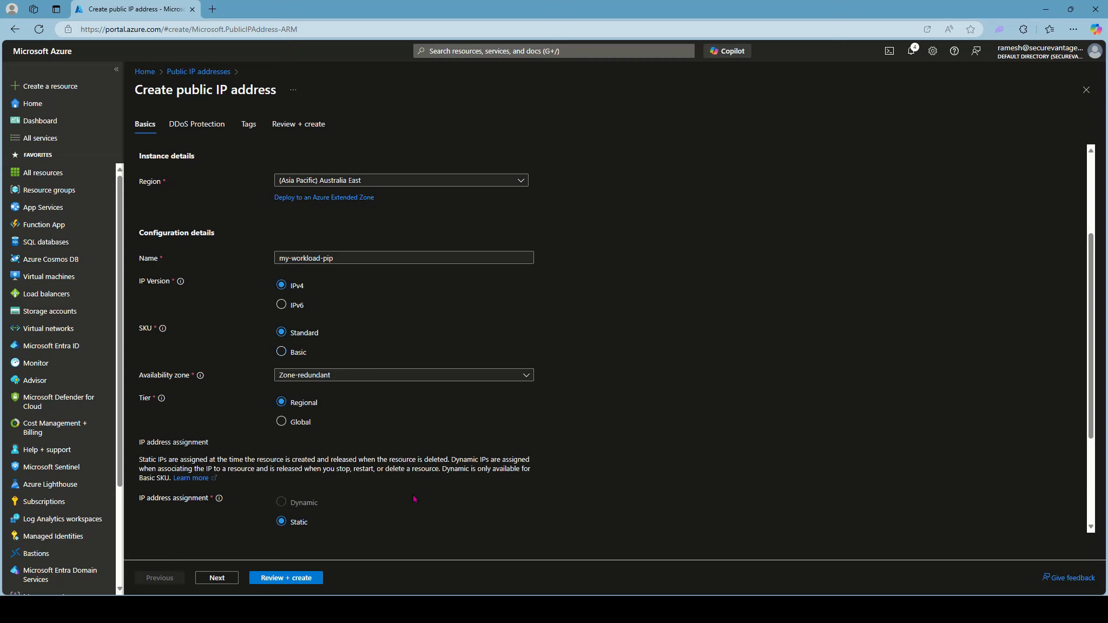
Step: Disable DDoS protection for the public IP address, and create the resource
click(216, 577)
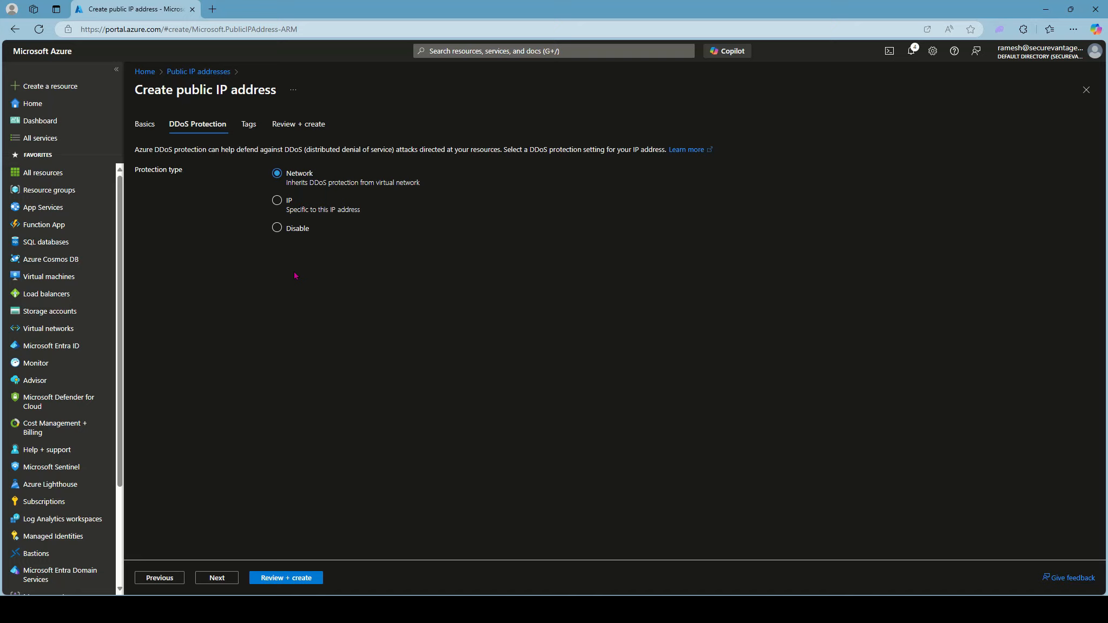
click(276, 228)
click(272, 580)
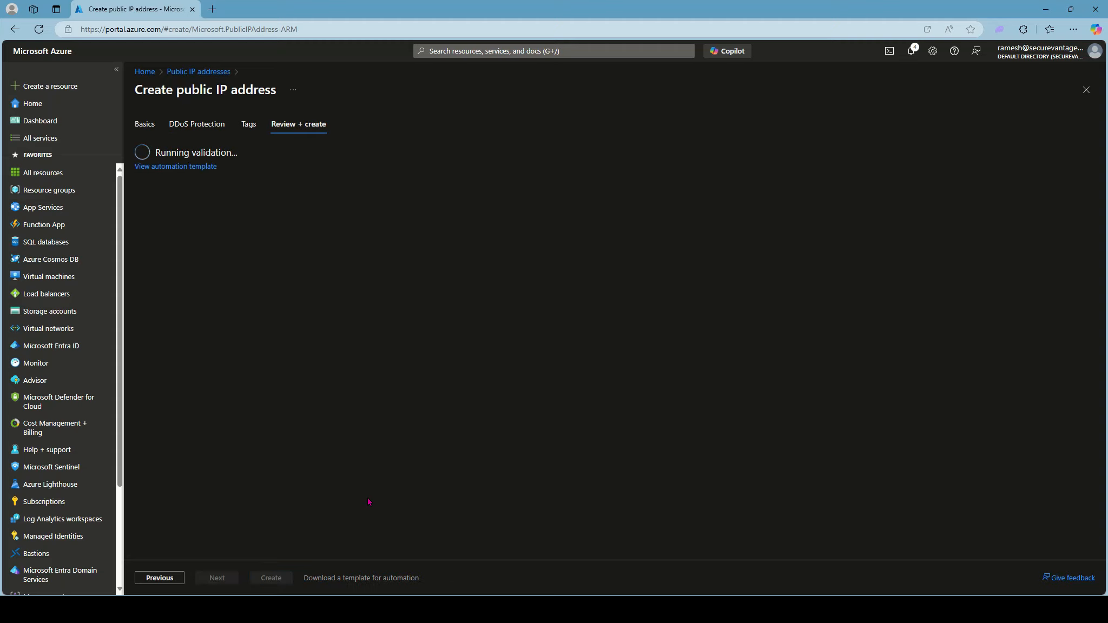
click(272, 578)
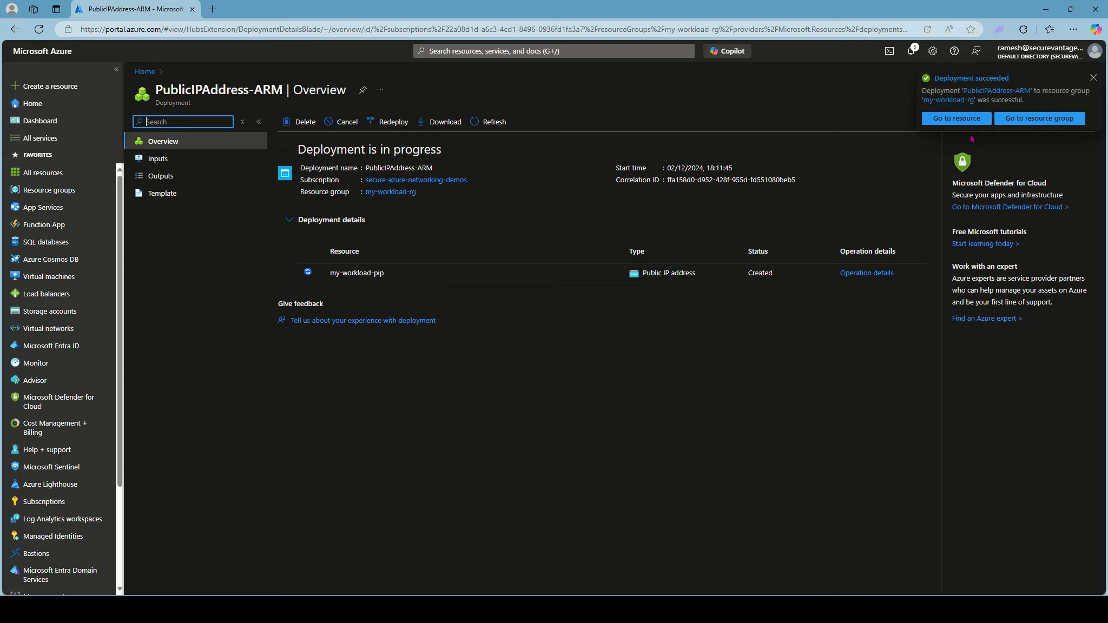
Step: Open the deployed my-workload-pip resource and check its configuration and overview pages
click(961, 119)
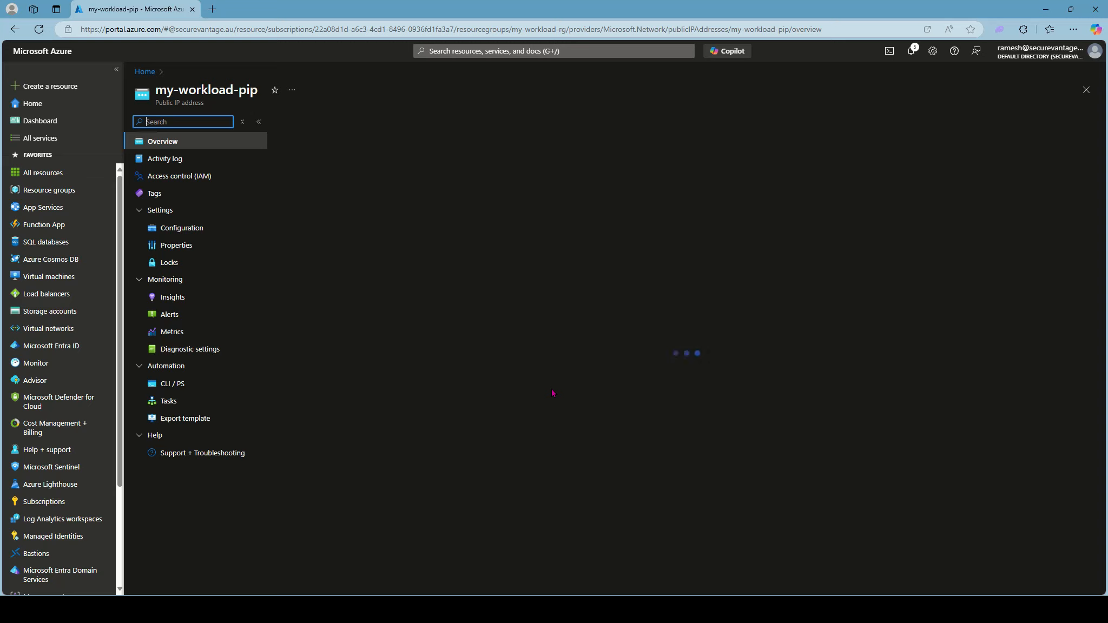
click(188, 231)
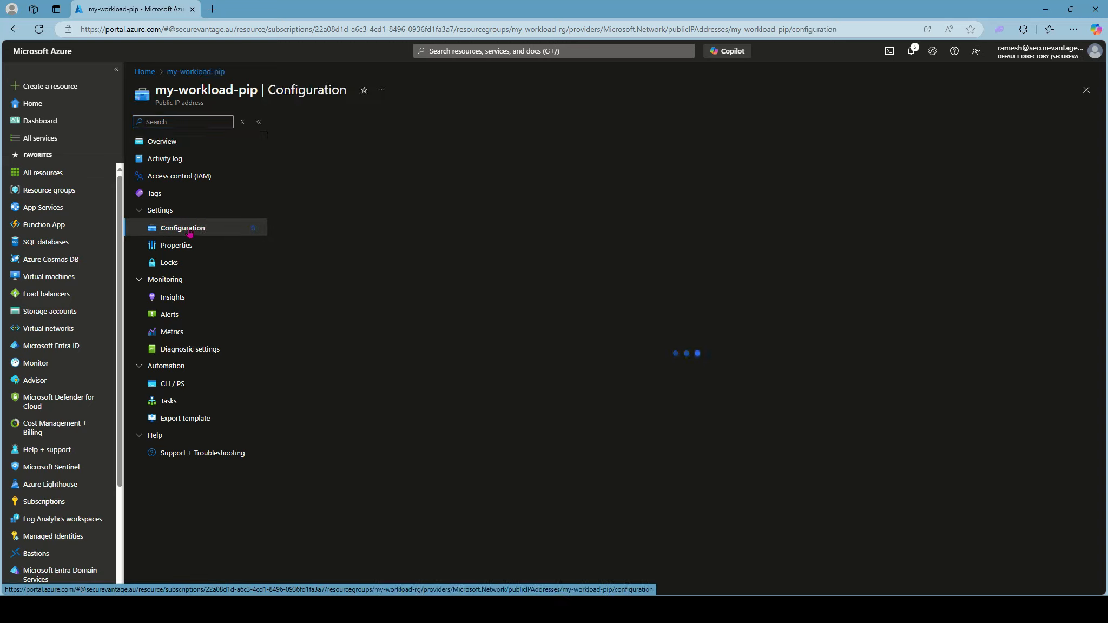
click(160, 141)
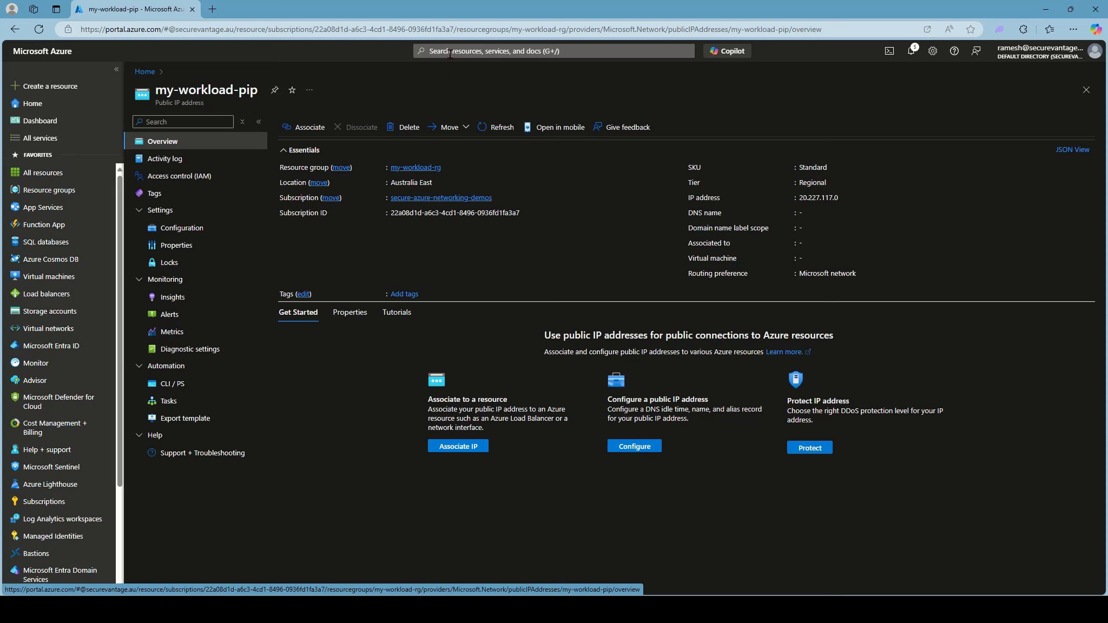
Step: Find the Public IP Prefixes service and start a new prefix in resource group my-workload-rg
click(595, 52)
text(pu)
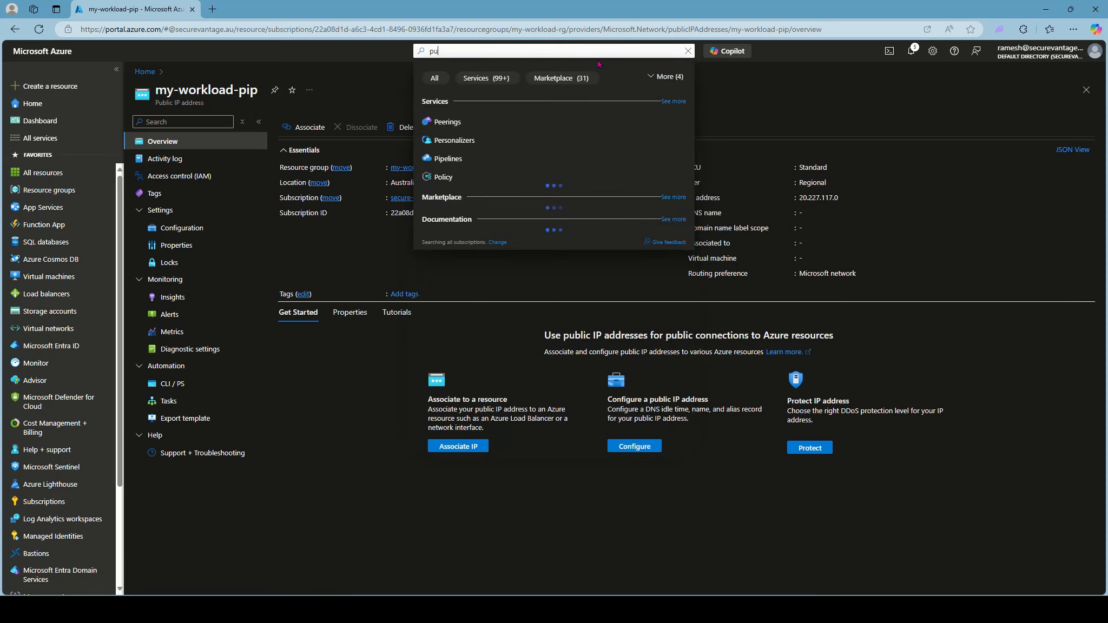
text(blic)
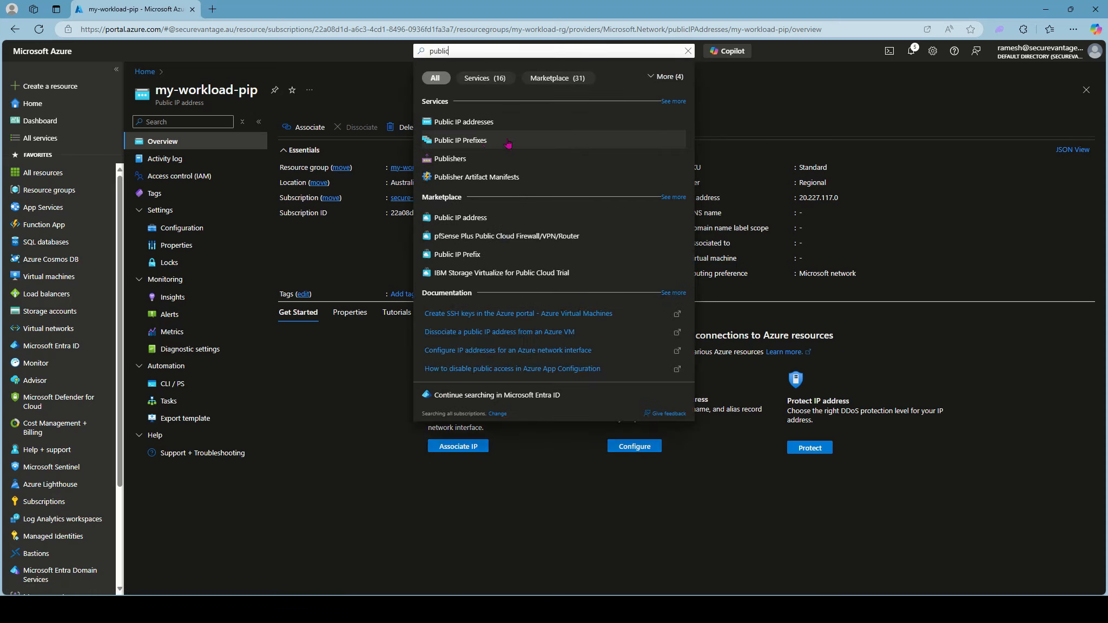
click(460, 144)
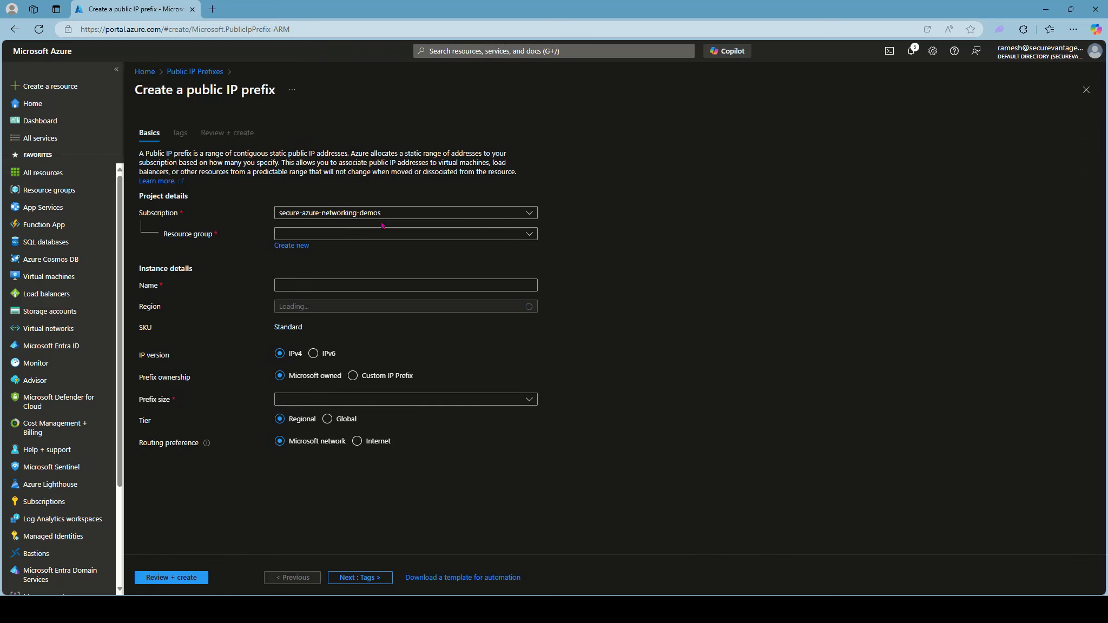
click(380, 234)
click(321, 306)
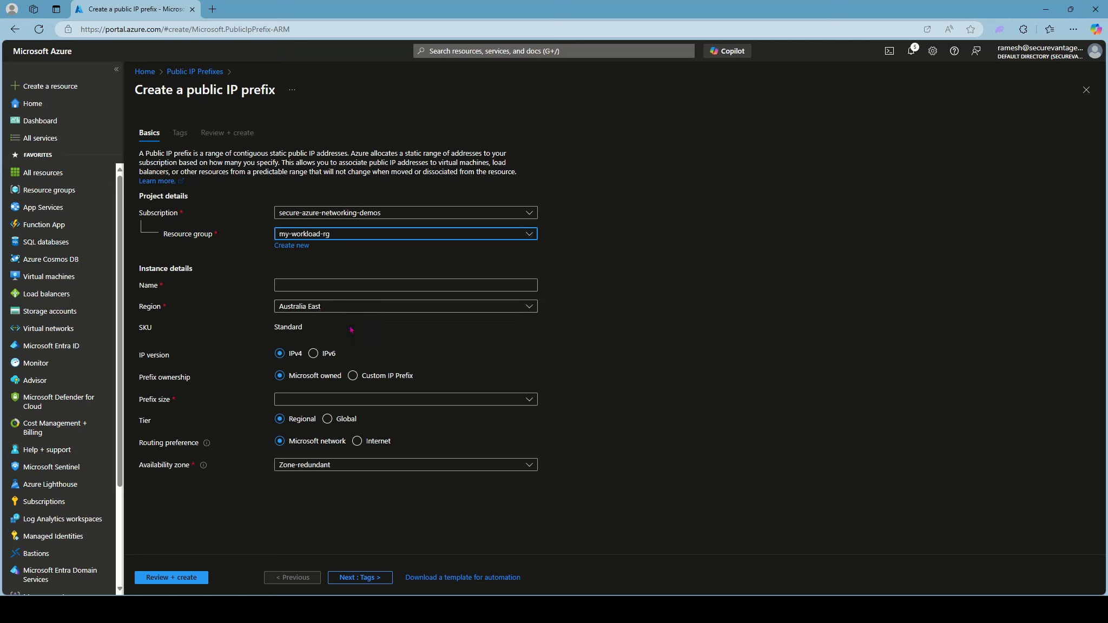
Step: Name the public IP prefix my-workload-prefixes
click(314, 285)
text(my)
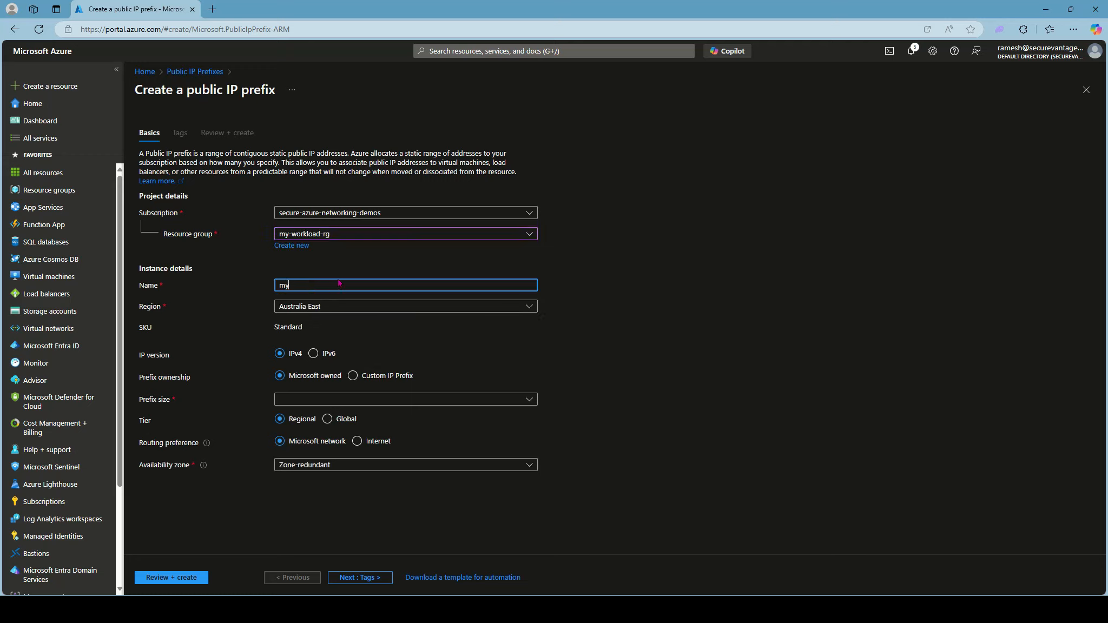
text(-)
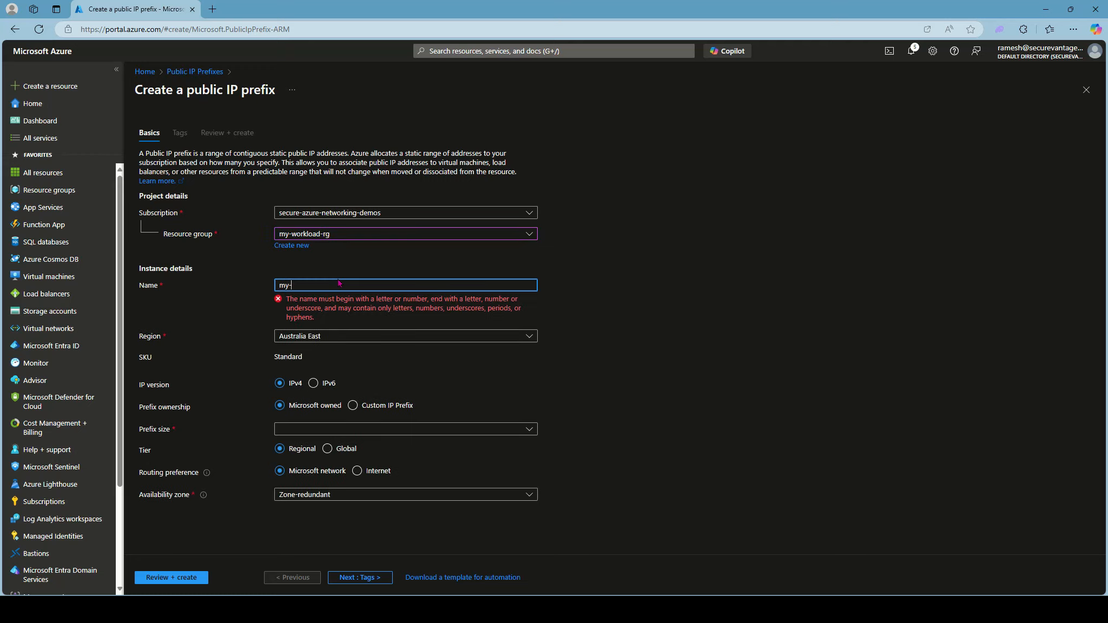
text(workload-p)
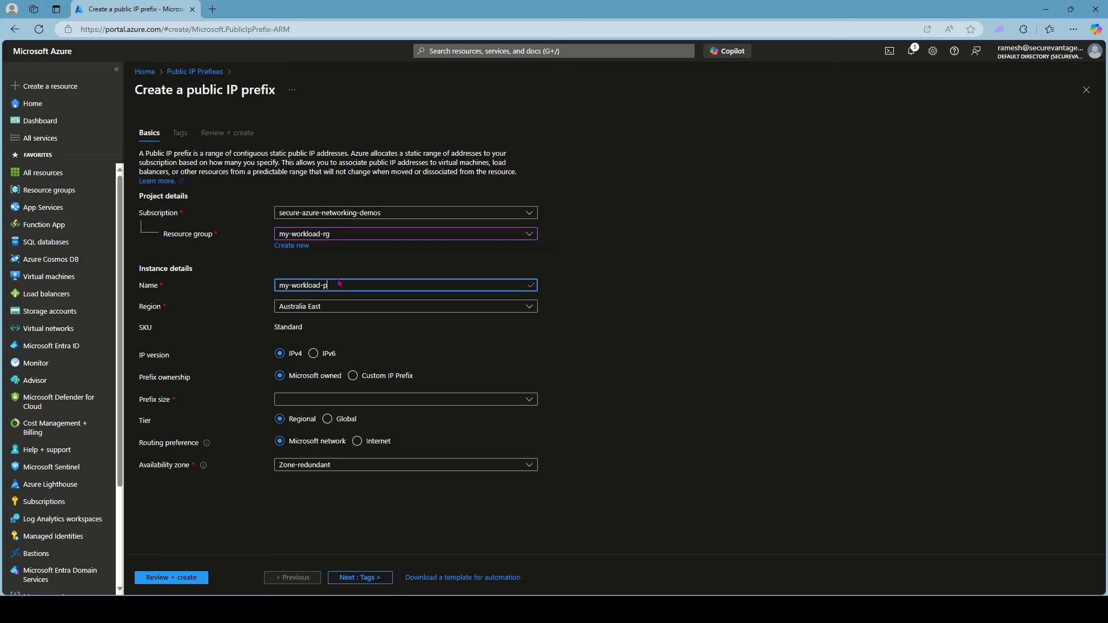
text(refixes)
click(353, 376)
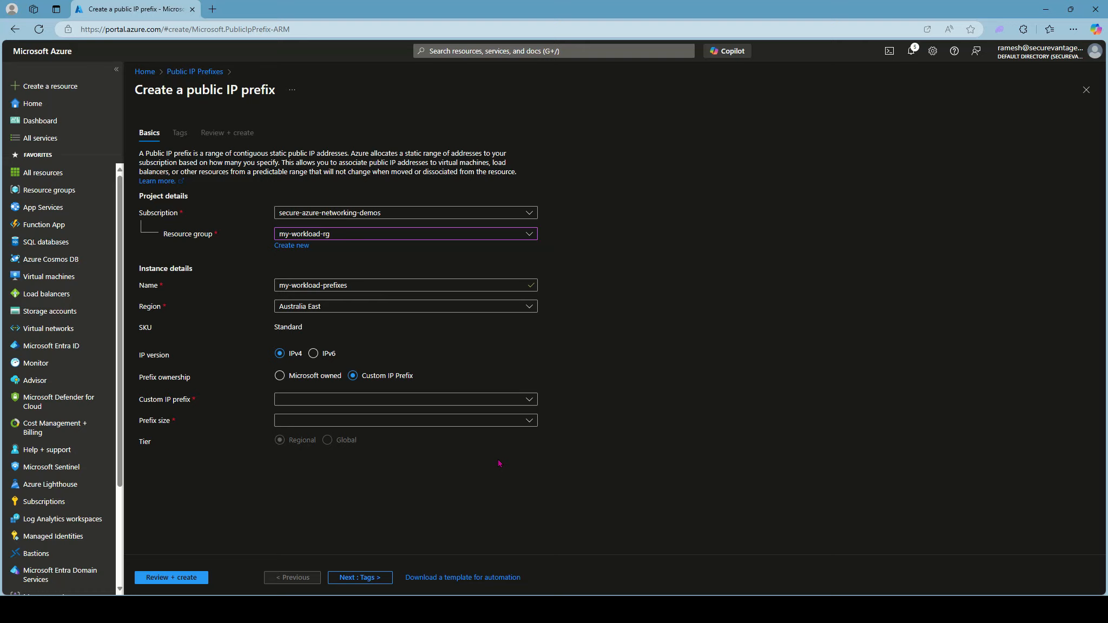
click(521, 421)
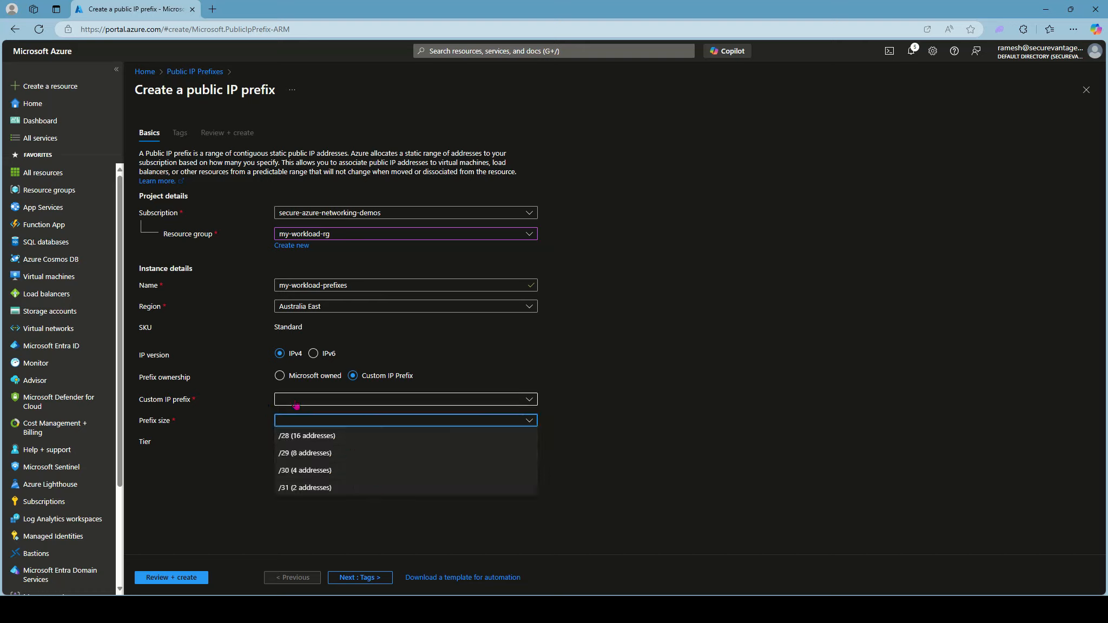
click(527, 401)
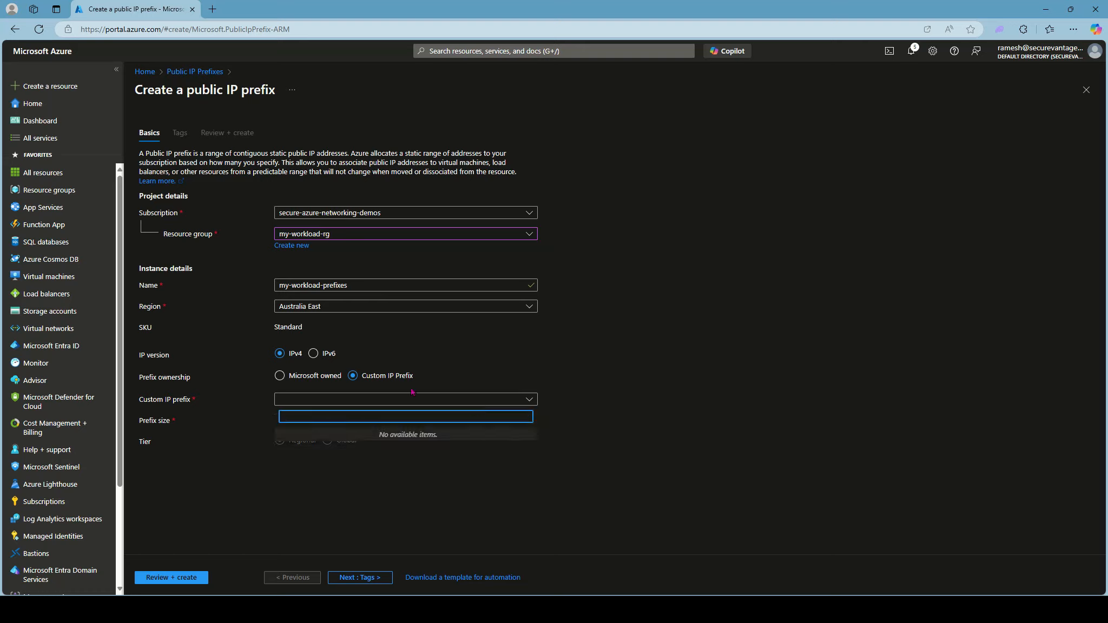
click(319, 376)
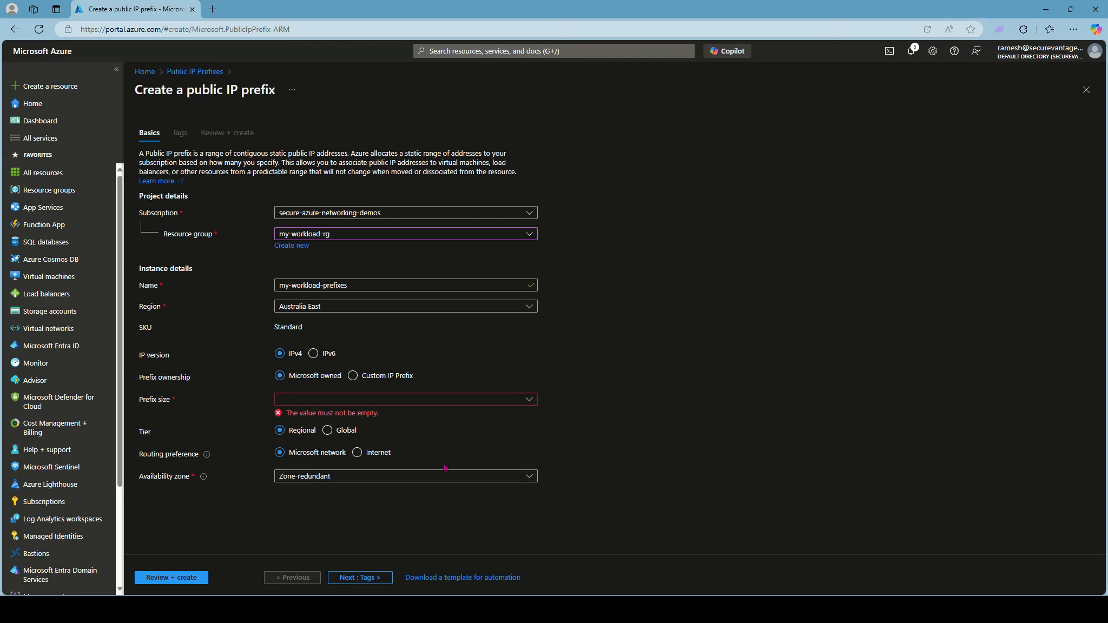
Step: Set the prefix size to /31 (2 addresses) and create the public IP prefix
click(528, 399)
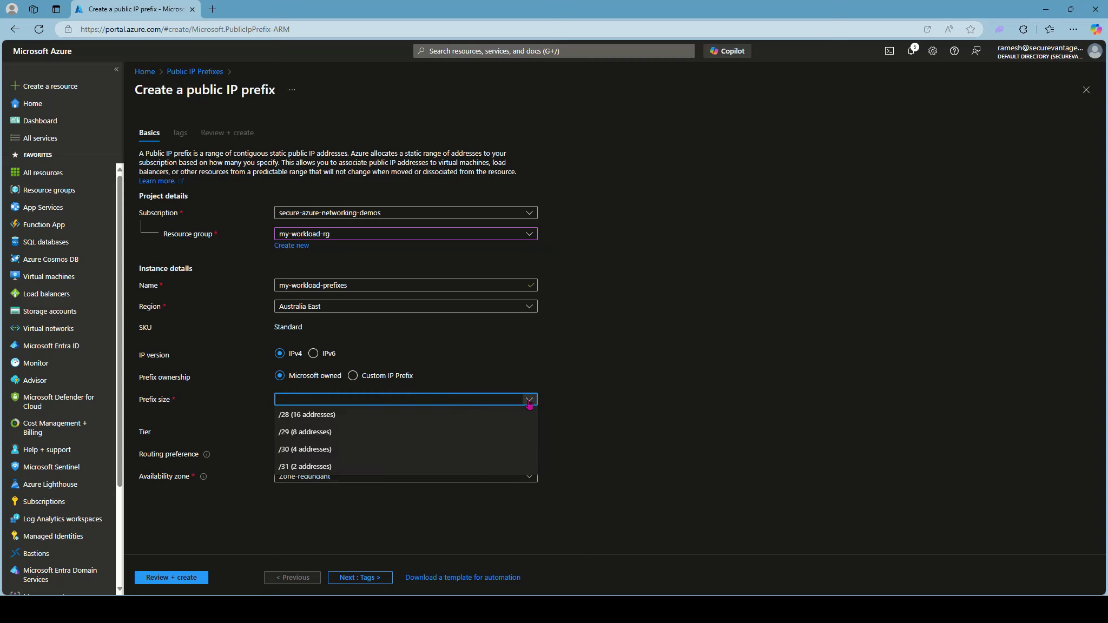
click(305, 466)
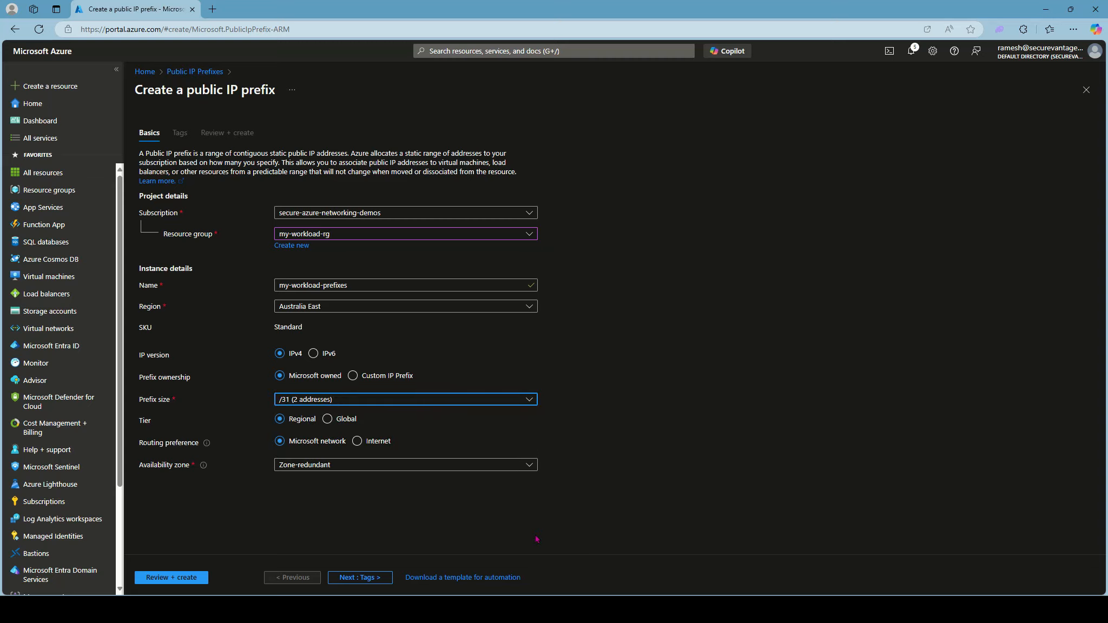
click(539, 525)
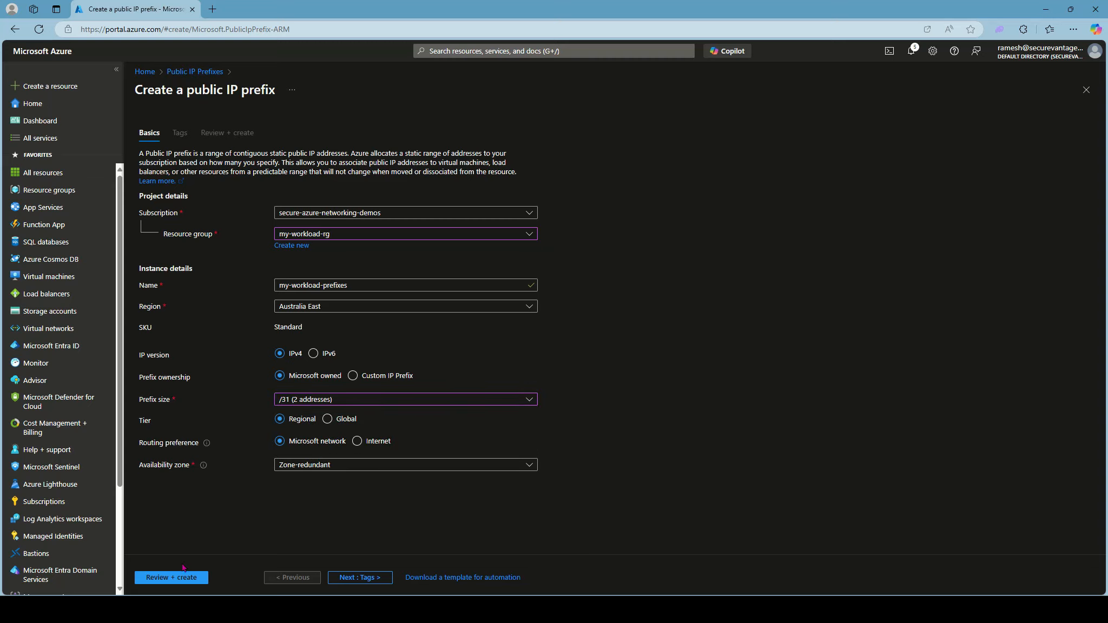
click(184, 576)
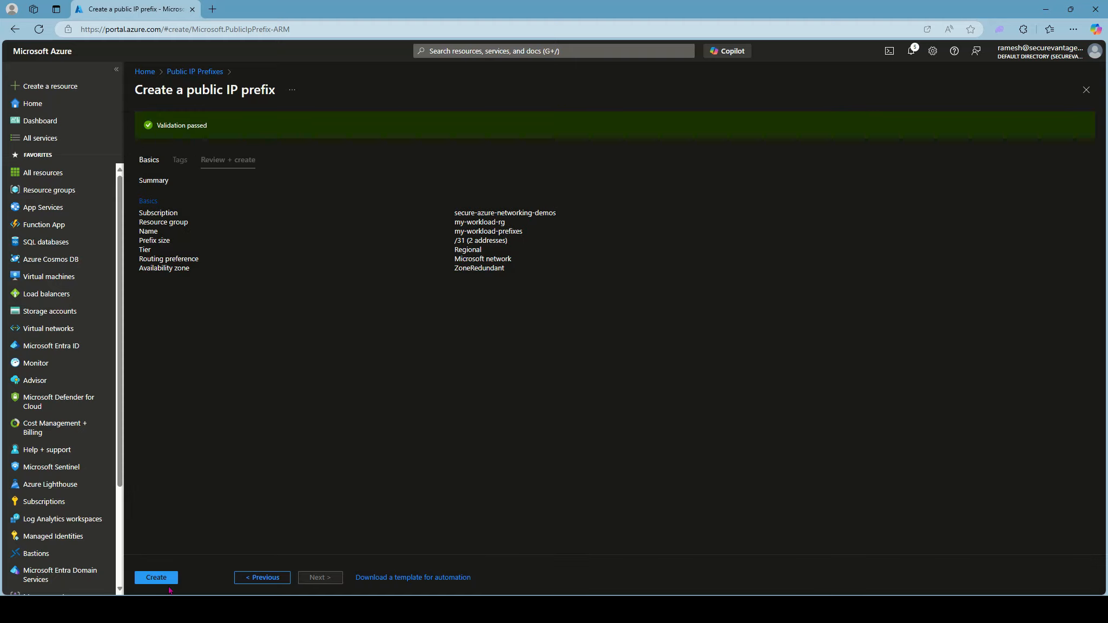
click(159, 579)
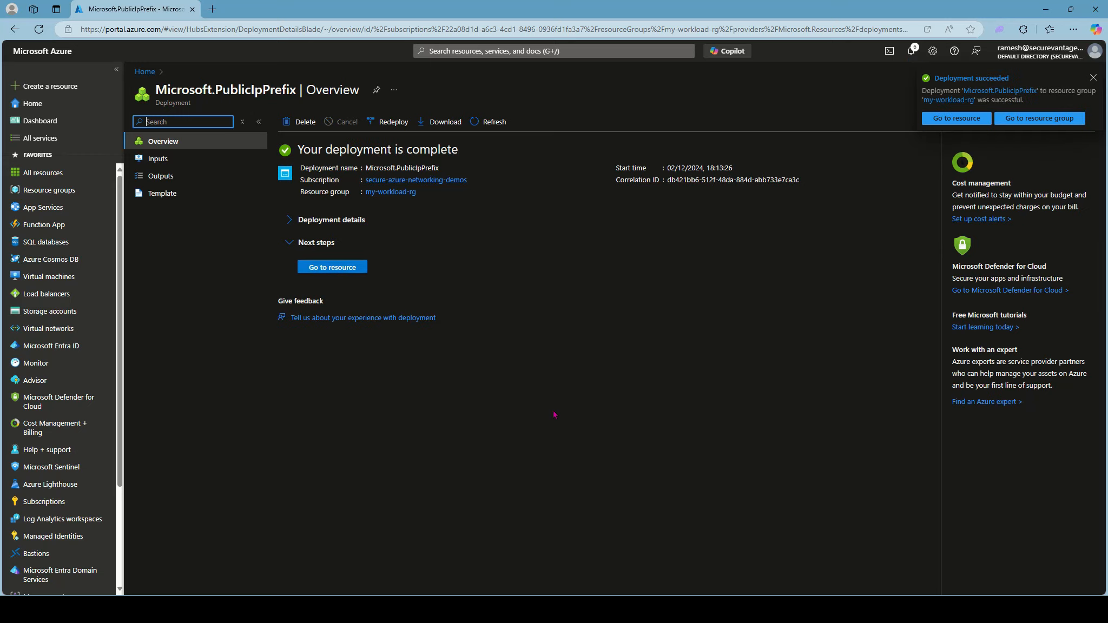
Step: Open the deployed my-workload-prefixes resource and examine its overview
click(332, 267)
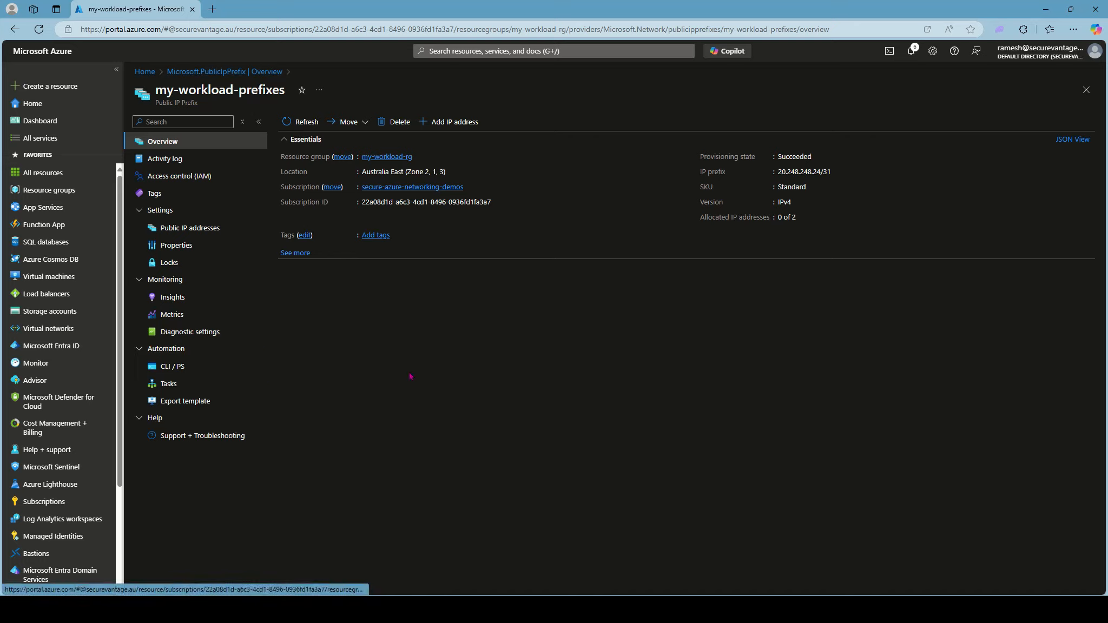
click(1085, 90)
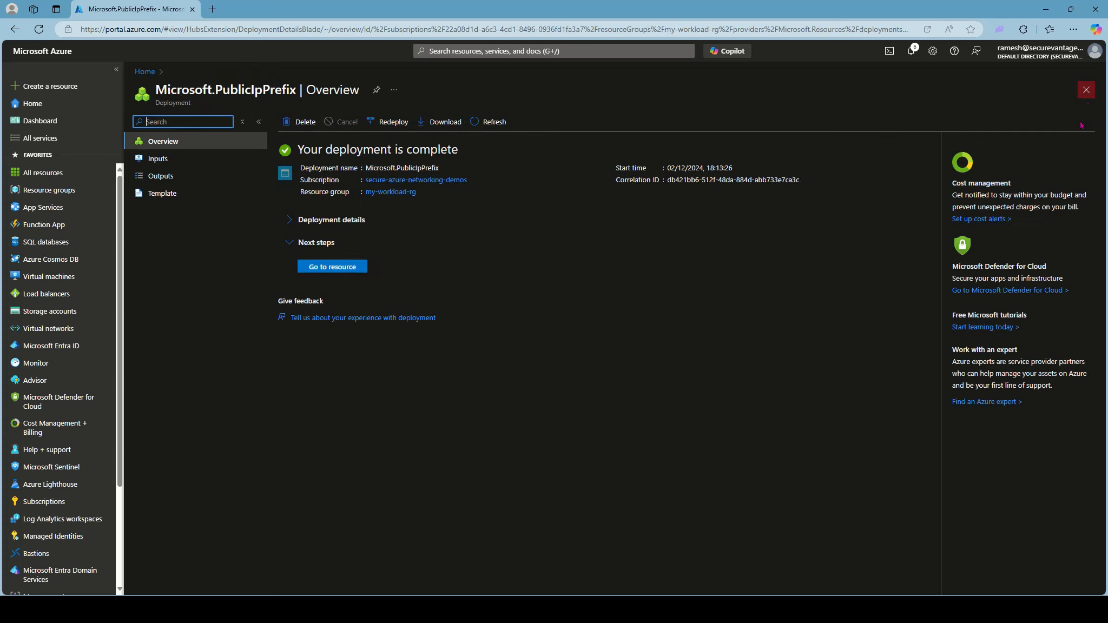
click(333, 267)
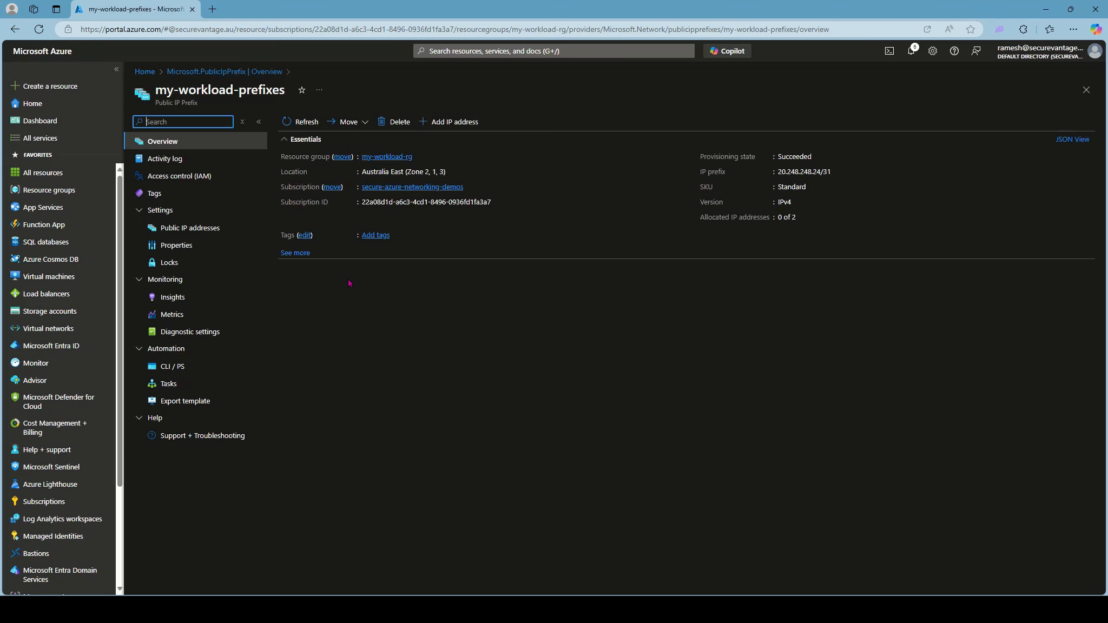